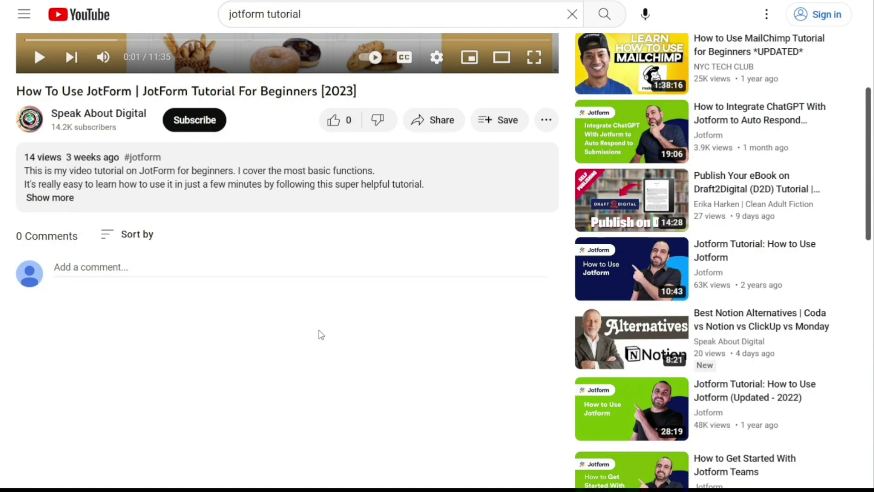
{"action": "left_click", "coordinate": [59, 200]}
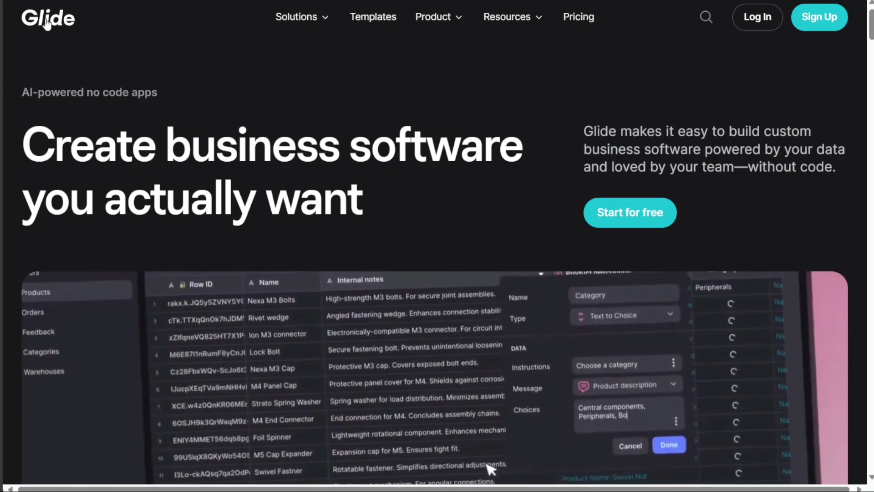
{"action": "left_click_drag", "start_coordinate": [17, 94], "coordinate": [159, 95]}
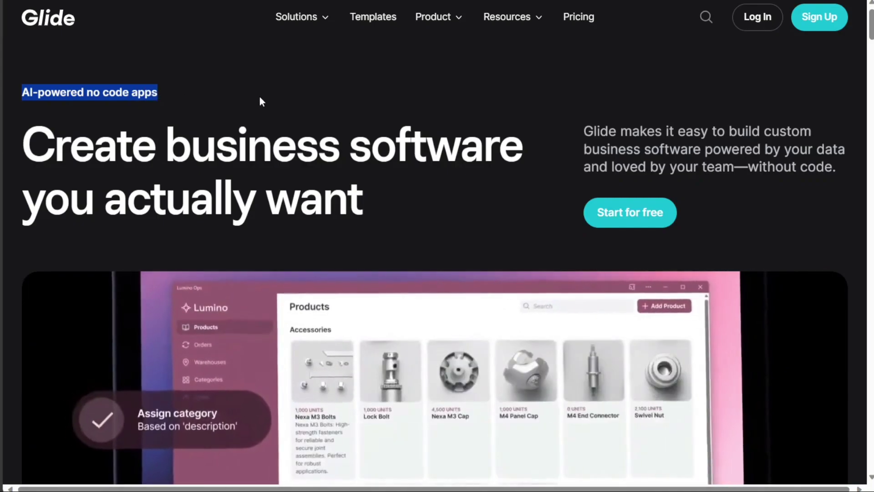
{"action": "left_click", "coordinate": [260, 101]}
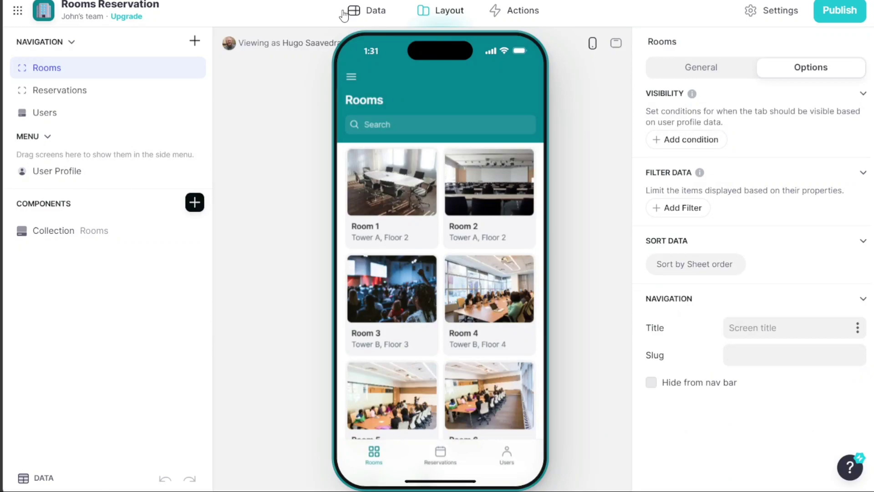
Look through the Rooms Reservation app's data tables, table source options, layout editor and available actions.
{"action": "left_click", "coordinate": [343, 15]}
{"action": "left_click", "coordinate": [195, 41]}
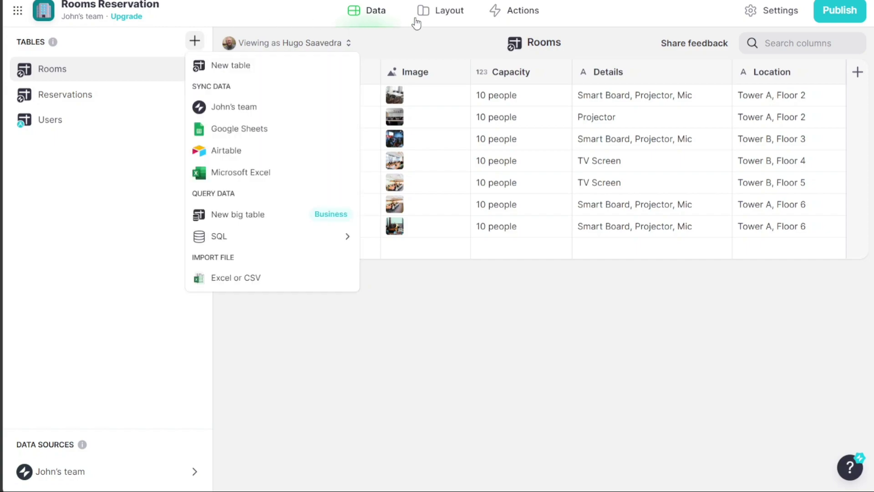
{"action": "left_click", "coordinate": [438, 12]}
{"action": "left_click", "coordinate": [504, 11]}
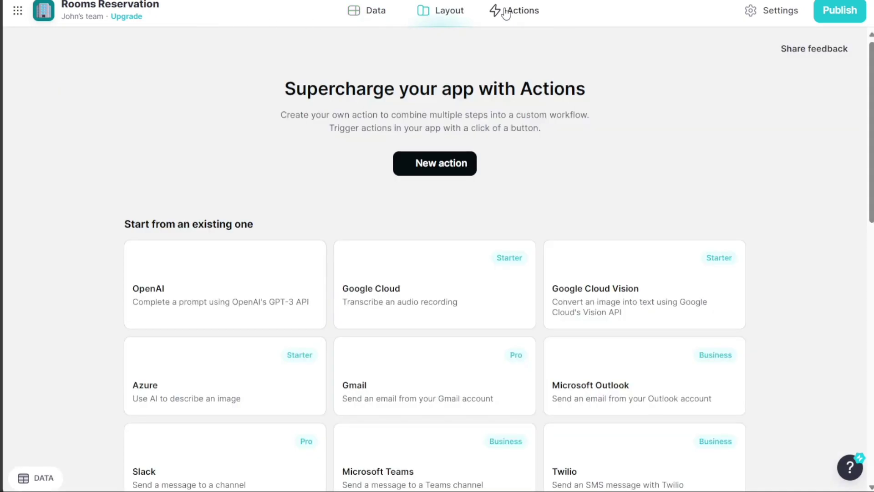
{"action": "left_click", "coordinate": [451, 14]}
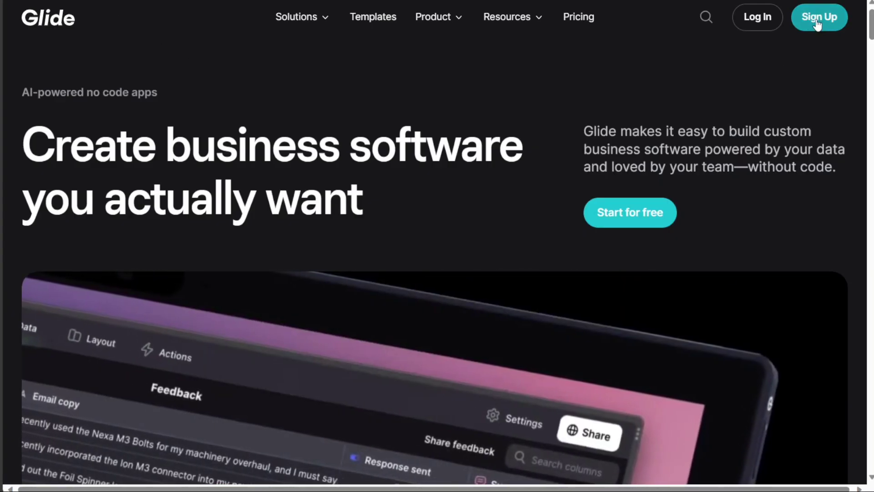
Sign up for an account and look over the team's apps dashboard and Glide AI templates.
{"action": "left_click", "coordinate": [815, 18]}
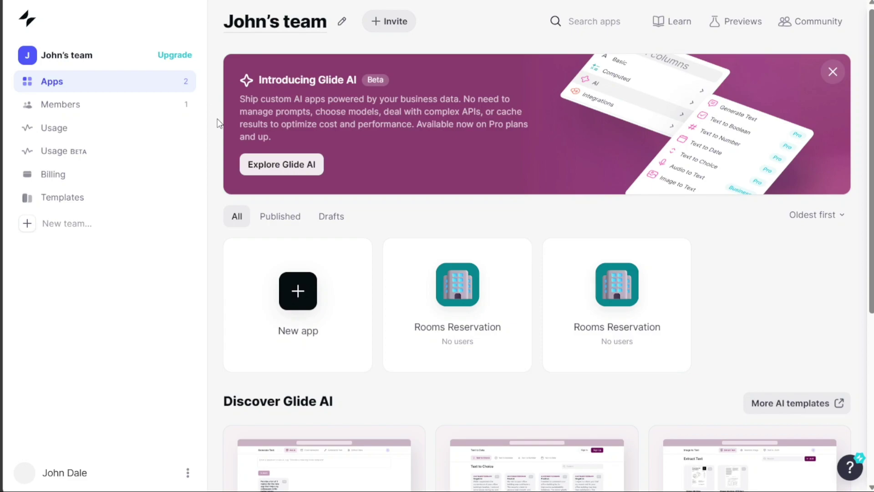
{"action": "scroll", "coordinate": [219, 122], "scroll_direction": "down", "scroll_amount": 5}
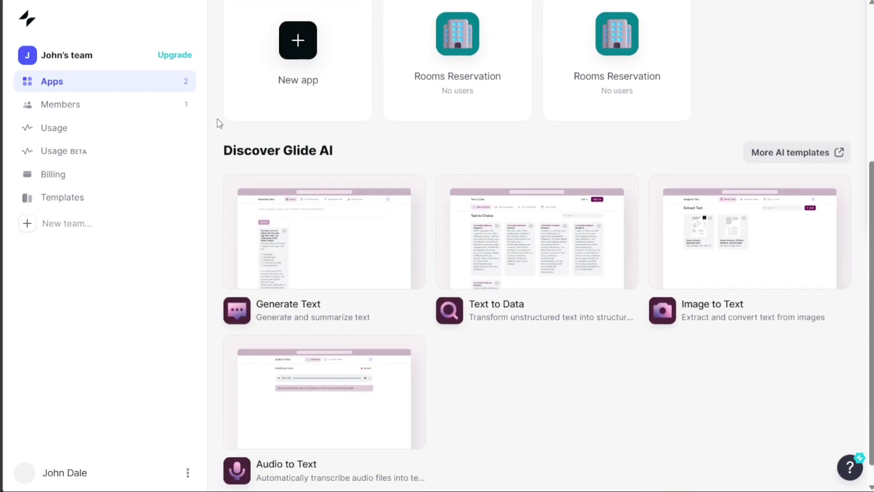
{"action": "scroll", "coordinate": [218, 118], "scroll_direction": "up", "scroll_amount": 5}
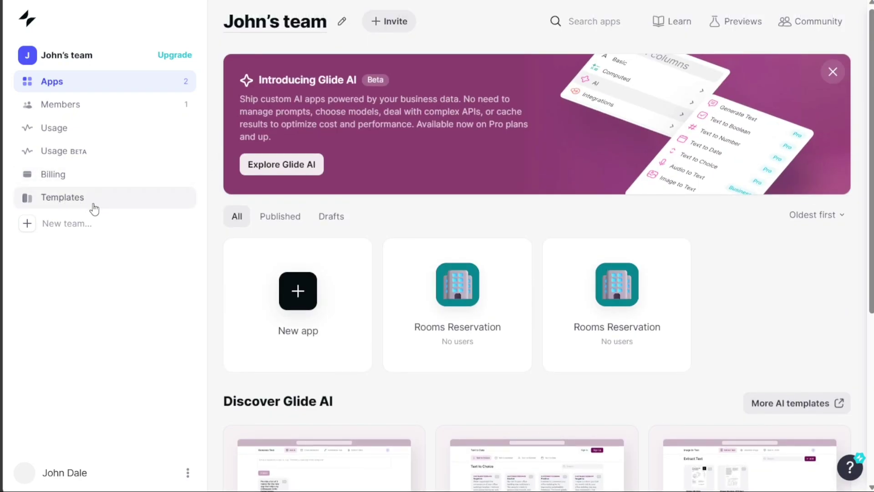
Go to the Template Store from the team's templates page and browse the most popular templates.
{"action": "left_click", "coordinate": [63, 197]}
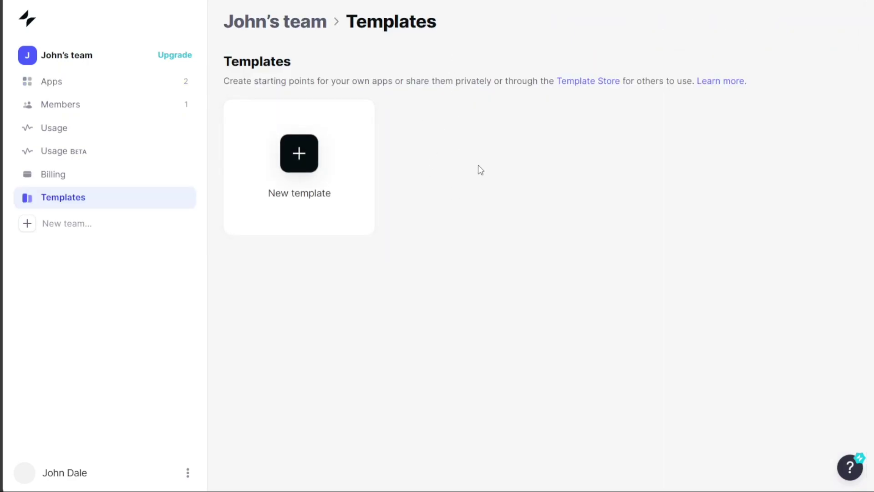
{"action": "left_click", "coordinate": [590, 86]}
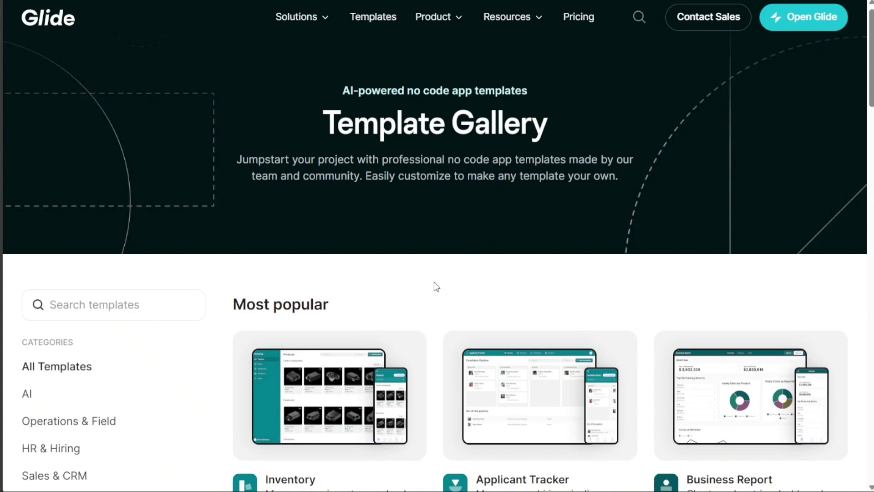
{"action": "scroll", "coordinate": [434, 283], "scroll_direction": "down", "scroll_amount": 5}
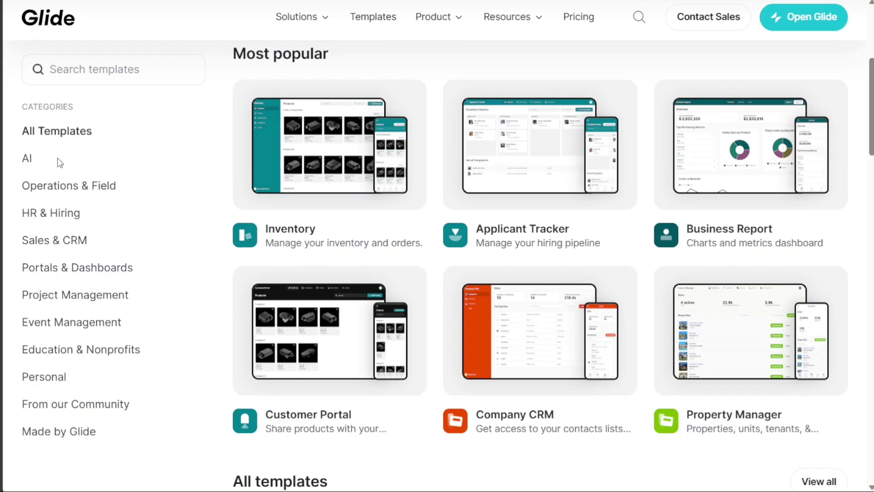
Search the template gallery for "room", open the free Rooms Reservation template and view its preview images.
{"action": "left_click", "coordinate": [111, 76]}
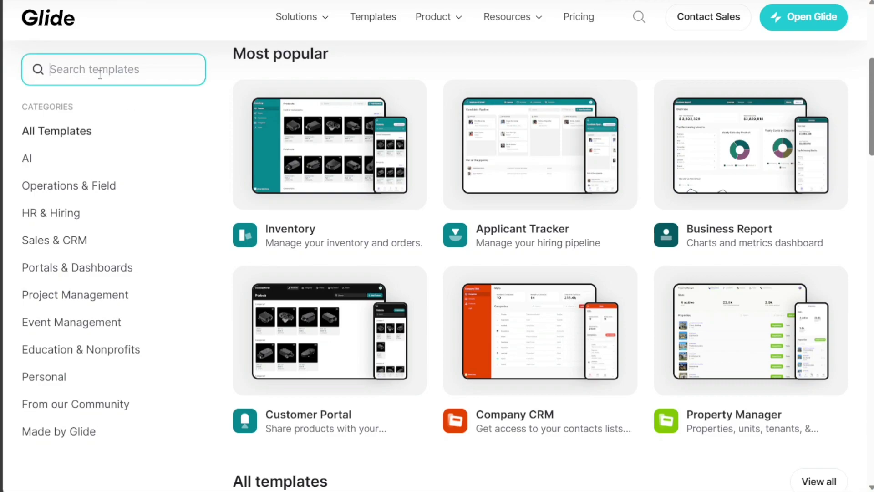
{"action": "type", "text": "room"}
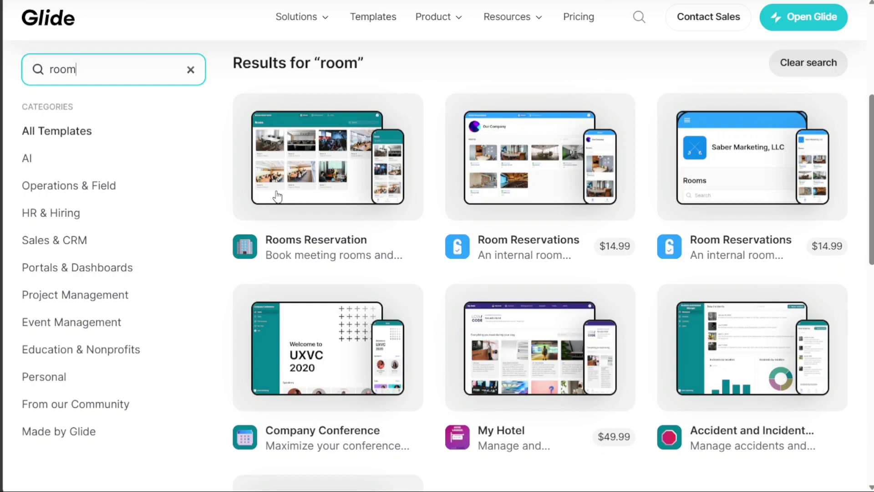
{"action": "left_click", "coordinate": [305, 186]}
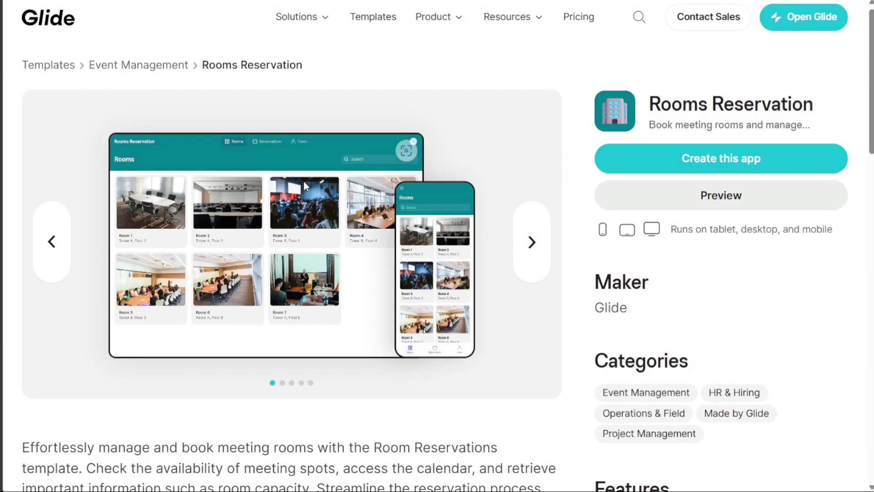
{"action": "left_click", "coordinate": [528, 246]}
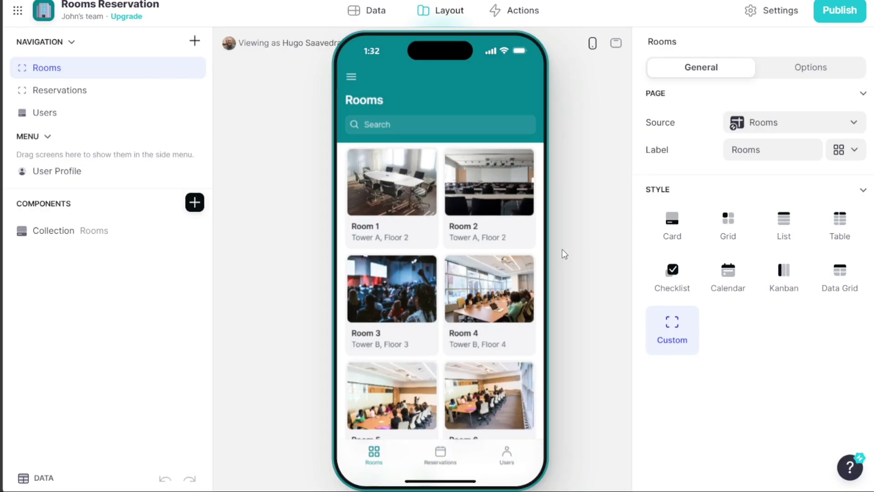
Examine the app's Rooms, Users and Reservations tables and the options for adding or syncing a table.
{"action": "left_click", "coordinate": [385, 12]}
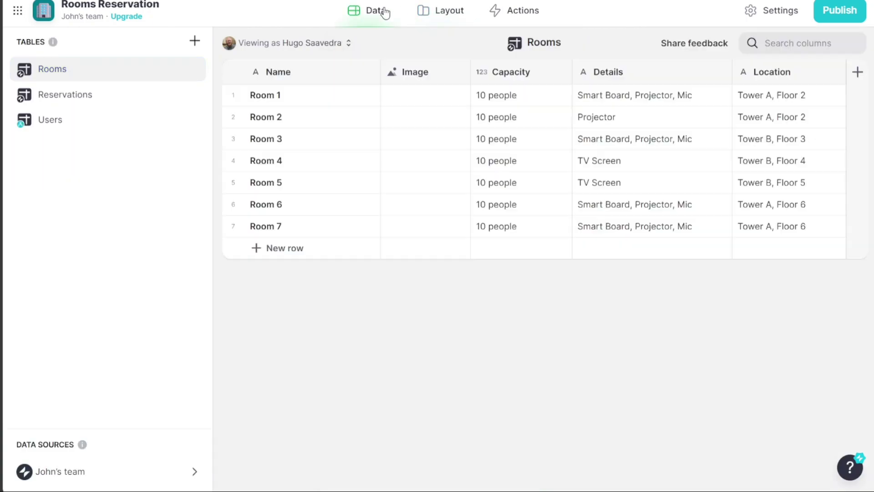
{"action": "left_click", "coordinate": [234, 96]}
{"action": "left_click", "coordinate": [233, 117]}
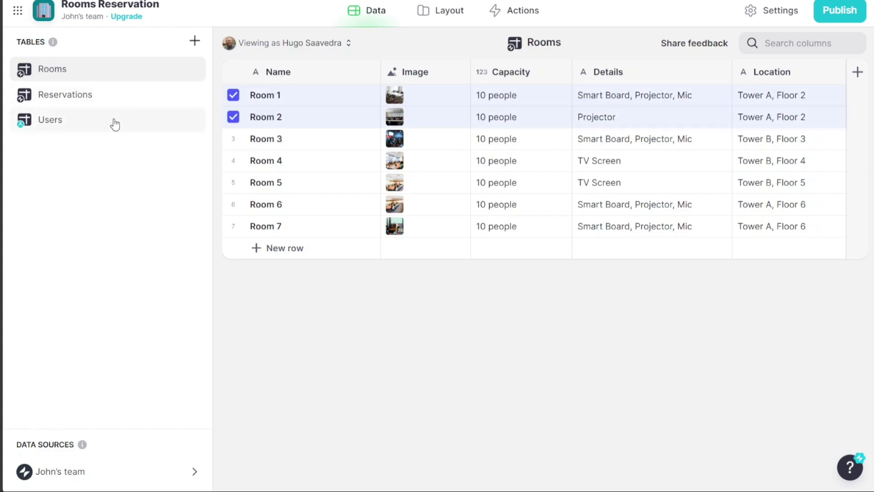
{"action": "left_click", "coordinate": [114, 124]}
{"action": "left_click", "coordinate": [106, 93]}
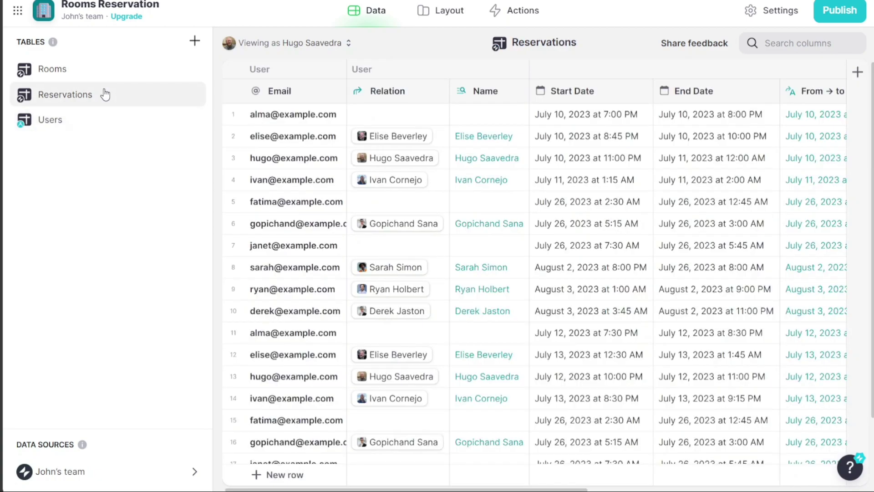
{"action": "left_click", "coordinate": [195, 42]}
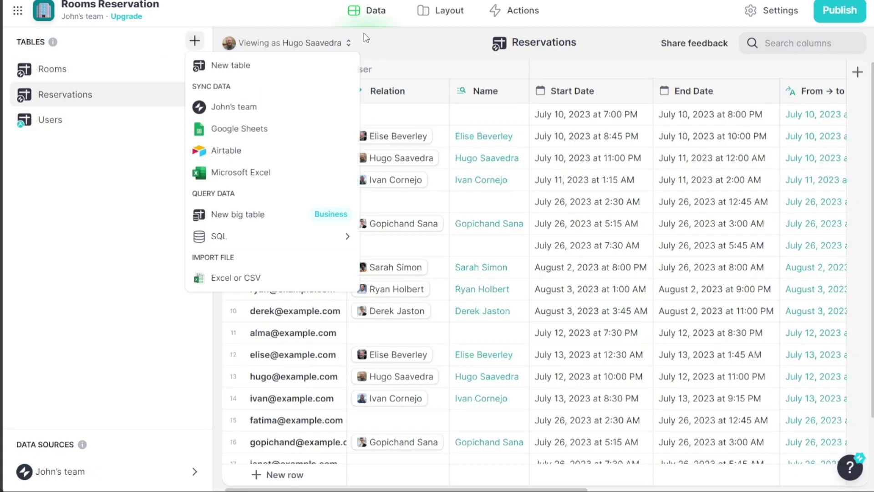
Examine the components that can be inserted on the Rooms screen, without adding any.
{"action": "left_click", "coordinate": [442, 15]}
{"action": "left_click", "coordinate": [441, 15]}
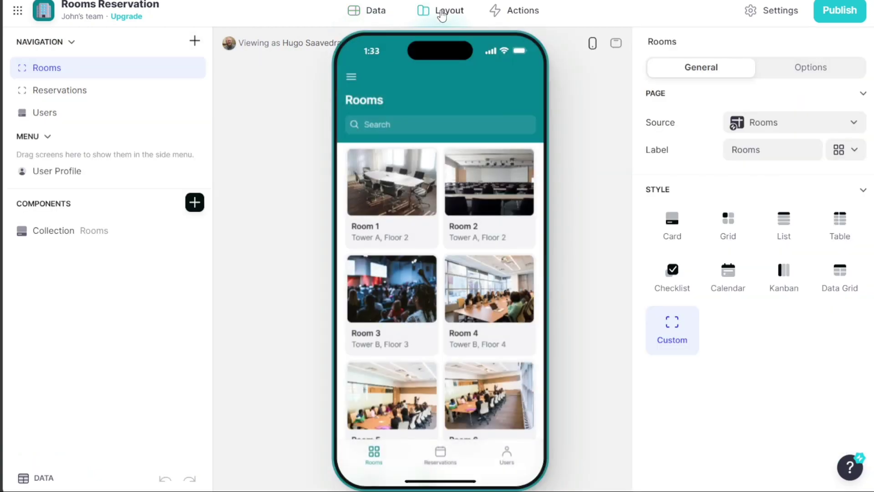
{"action": "left_click", "coordinate": [195, 203]}
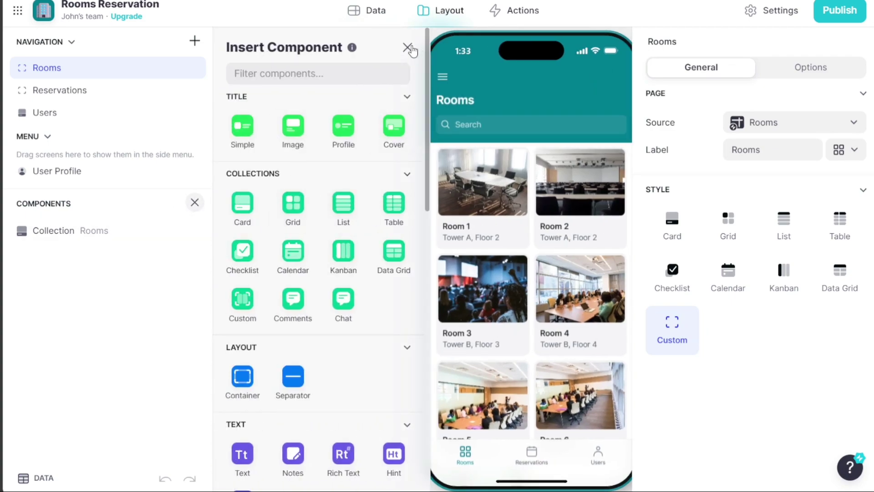
{"action": "left_click", "coordinate": [407, 47]}
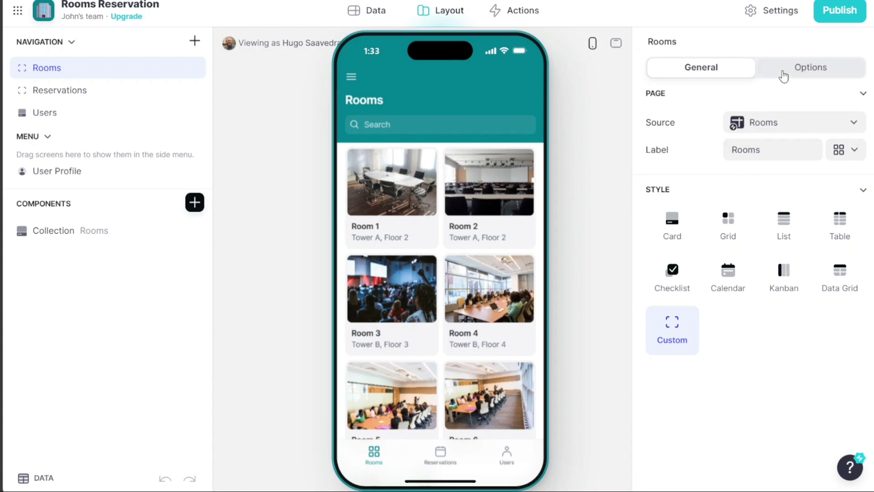
Check the Rooms screen's visibility, filter and sort options, and preview the app in tablet and phone sizes.
{"action": "left_click", "coordinate": [783, 78]}
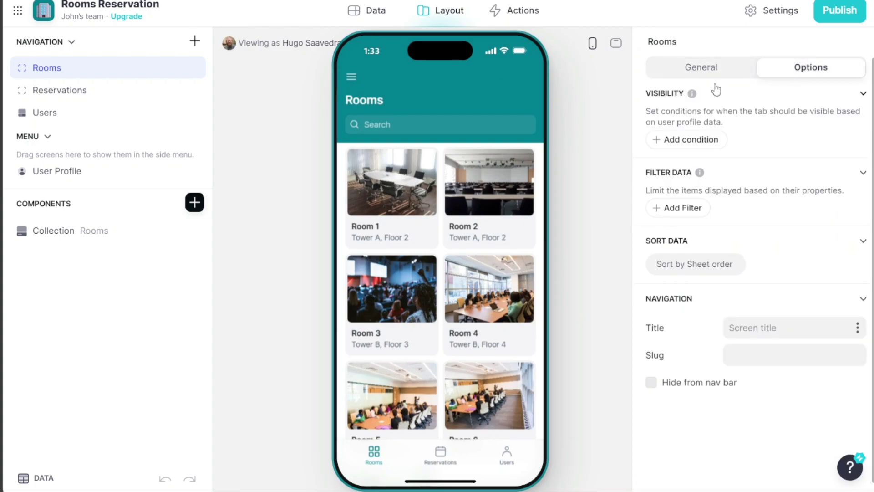
{"action": "left_click", "coordinate": [704, 73]}
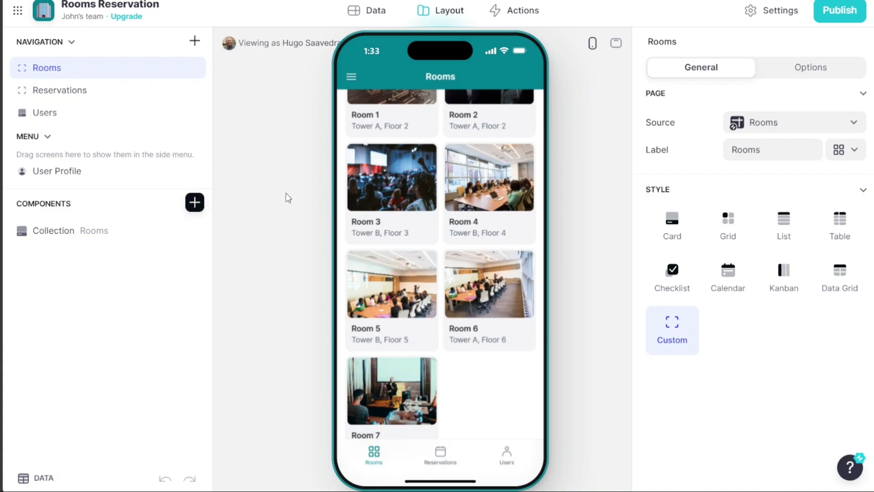
{"action": "left_click", "coordinate": [616, 44]}
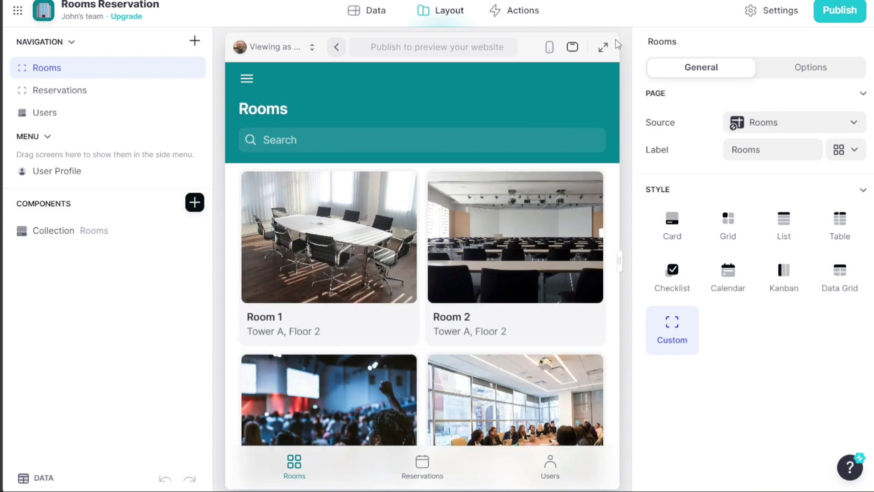
{"action": "left_click", "coordinate": [552, 47]}
Create a new custom action and open the configuration of its Open link step.
{"action": "left_click", "coordinate": [514, 16]}
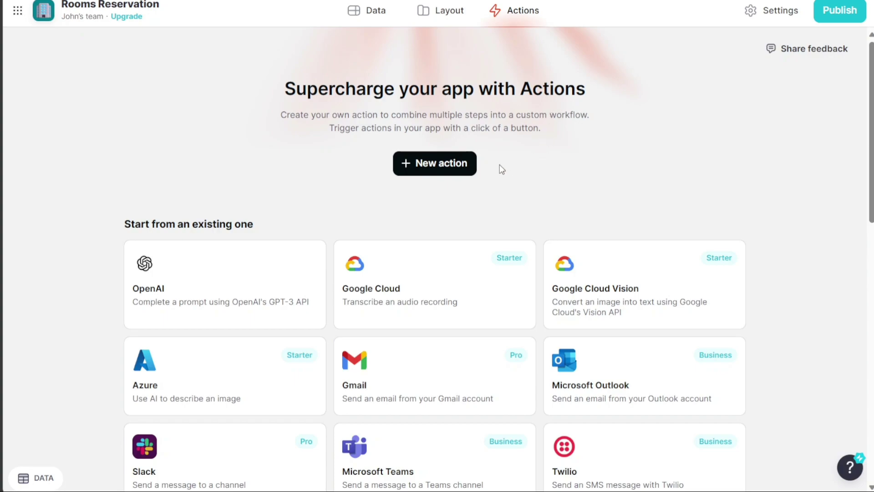
{"action": "left_click", "coordinate": [433, 171]}
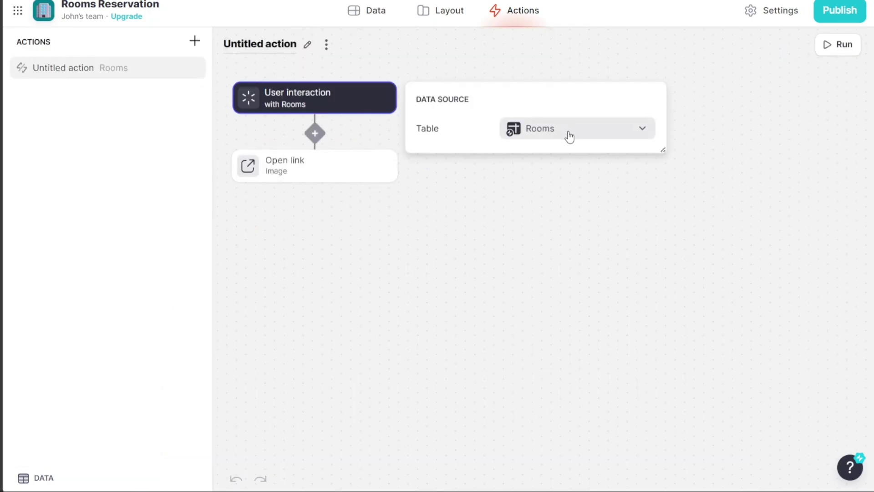
{"action": "left_click", "coordinate": [351, 166]}
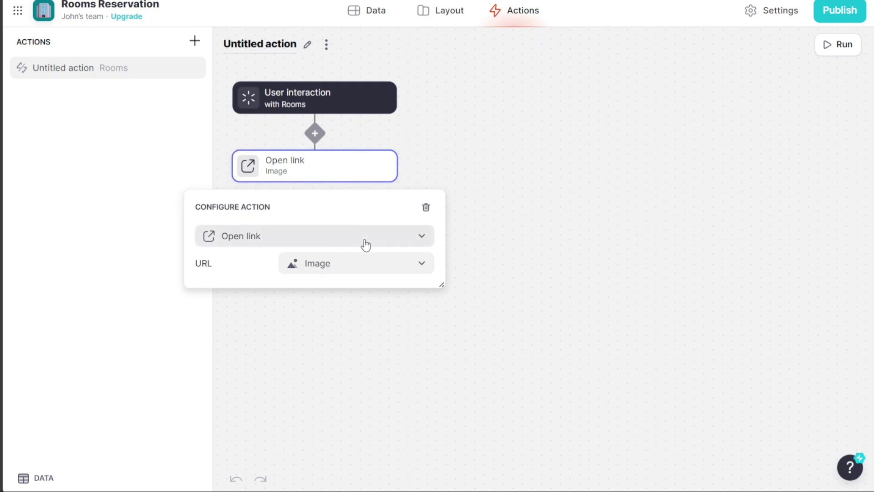
Return to the app layout and publish the Rooms Reservation app, keeping the suggested link.
{"action": "left_click", "coordinate": [449, 21]}
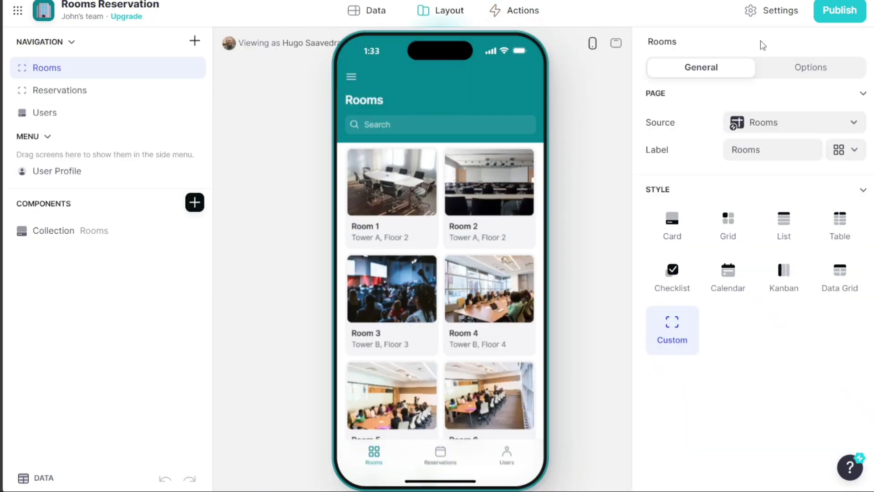
{"action": "left_click", "coordinate": [839, 22]}
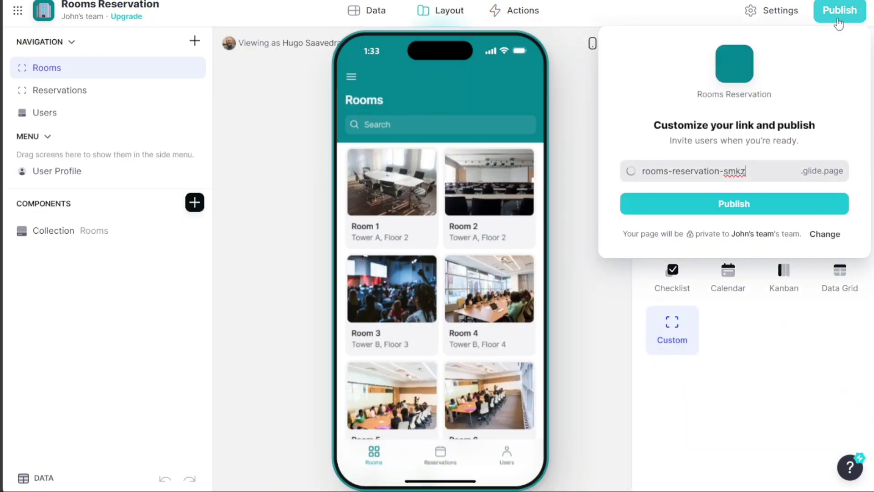
{"action": "triple_click", "coordinate": [727, 170]}
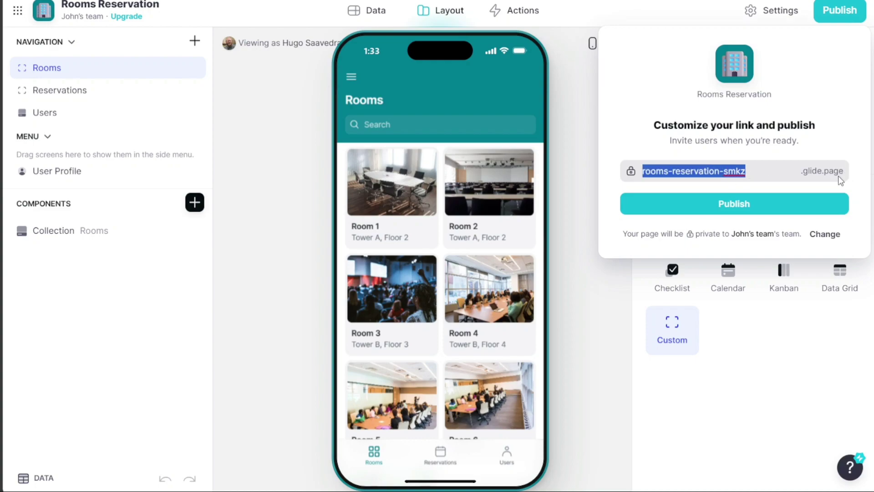
{"action": "left_click", "coordinate": [735, 213]}
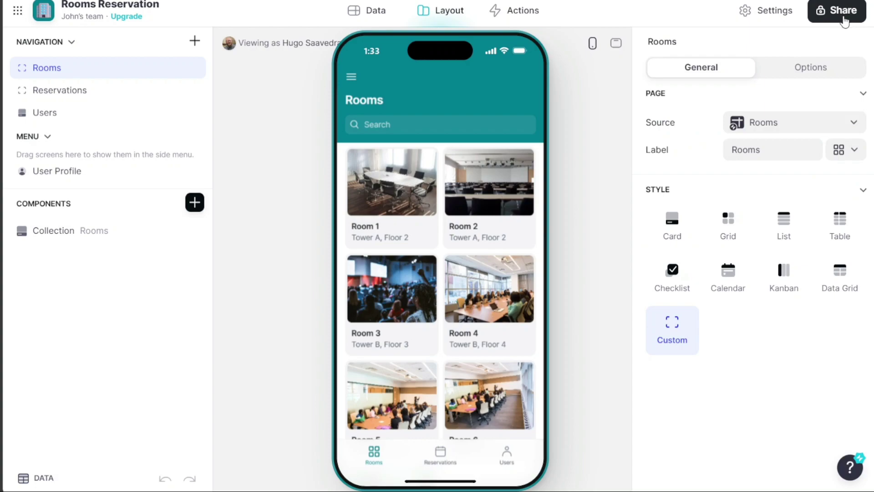
Set the published app's privacy to Public with No sign-in.
{"action": "left_click", "coordinate": [846, 23]}
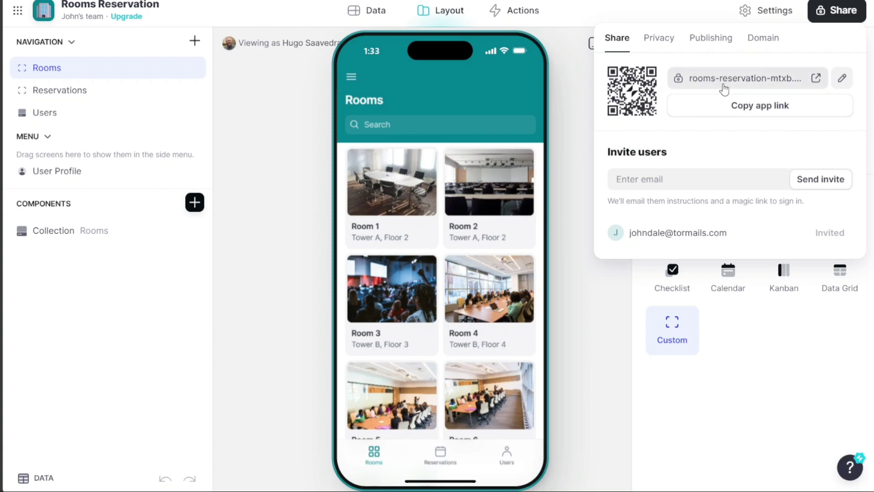
{"action": "left_click", "coordinate": [659, 37]}
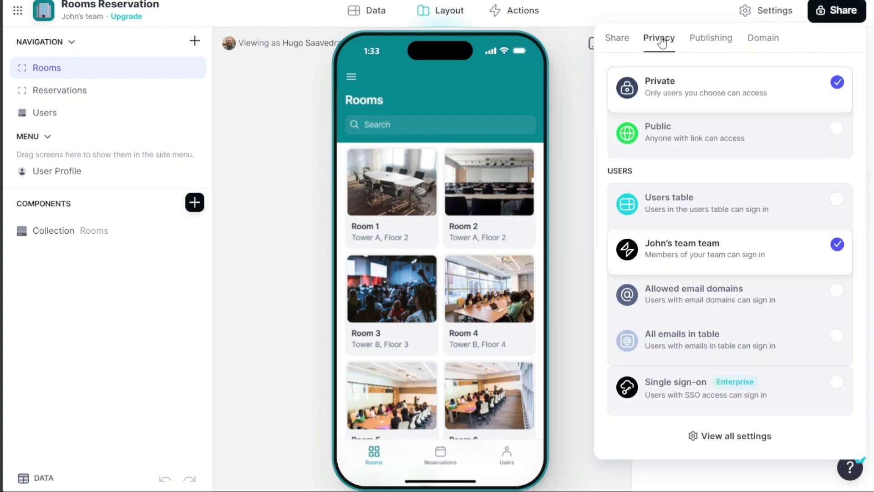
{"action": "left_click", "coordinate": [835, 131]}
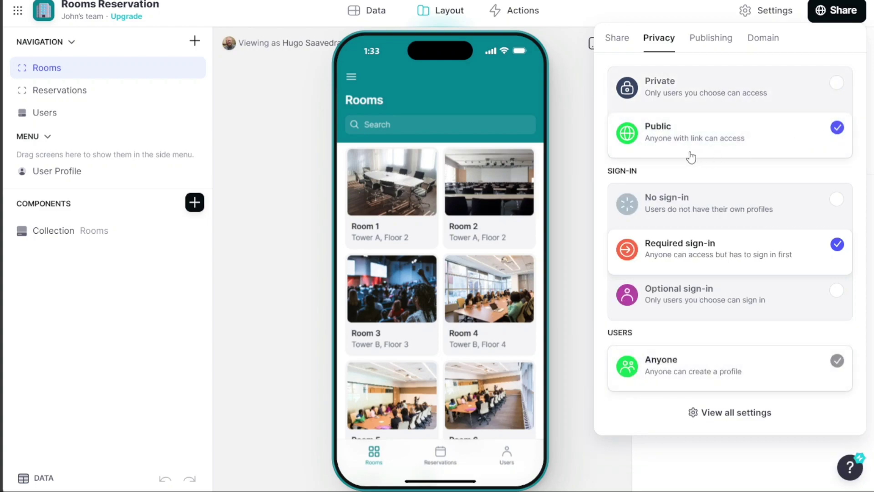
{"action": "left_click", "coordinate": [836, 200]}
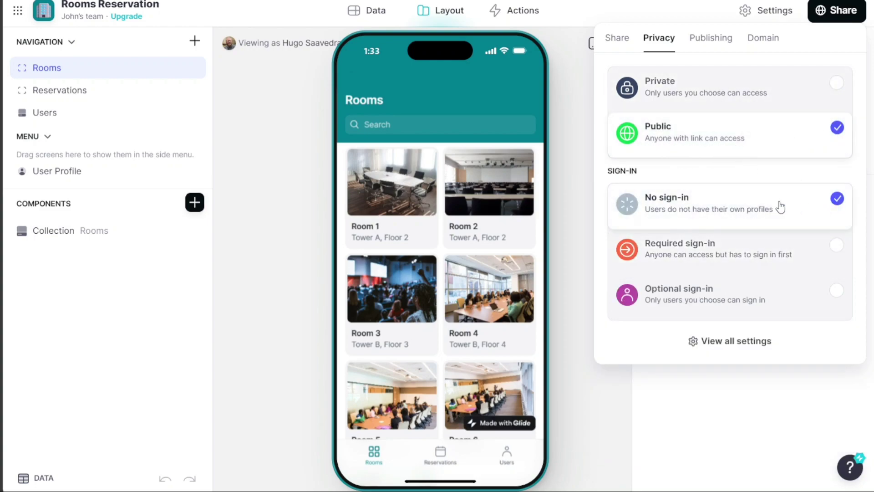
Copy the published app's link and go back to its privacy settings.
{"action": "left_click", "coordinate": [619, 40]}
{"action": "left_click", "coordinate": [770, 114]}
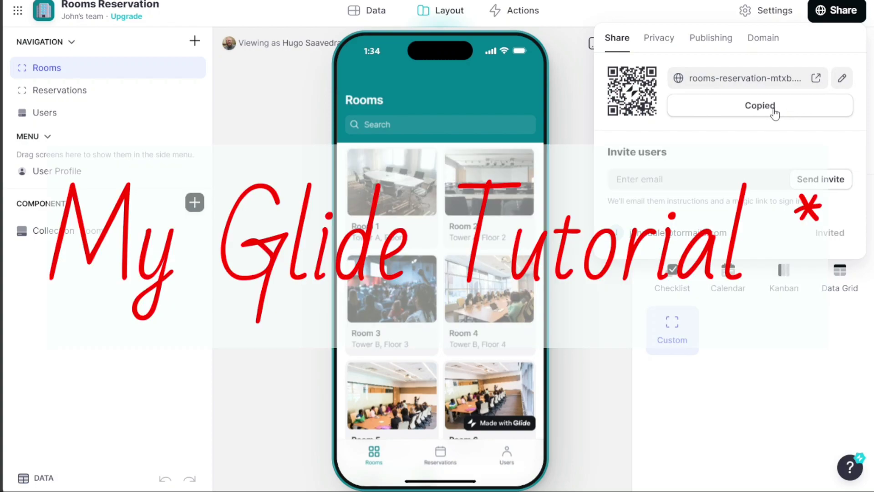
{"action": "left_click", "coordinate": [659, 42]}
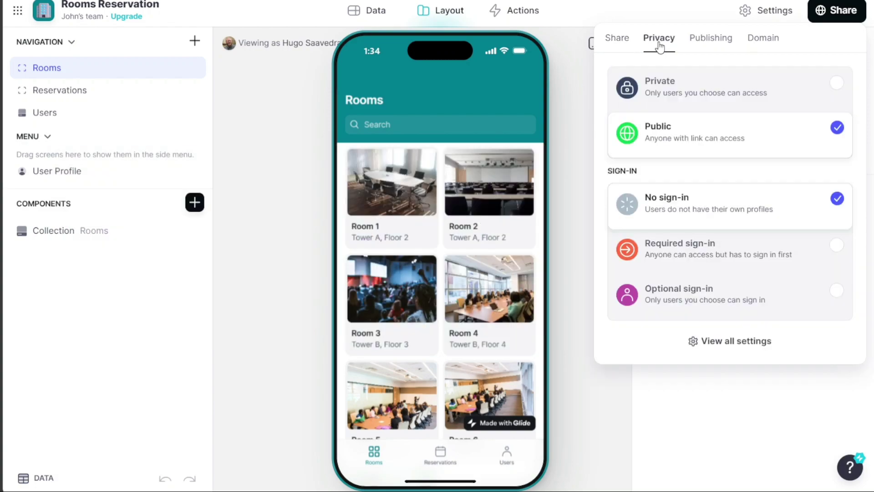